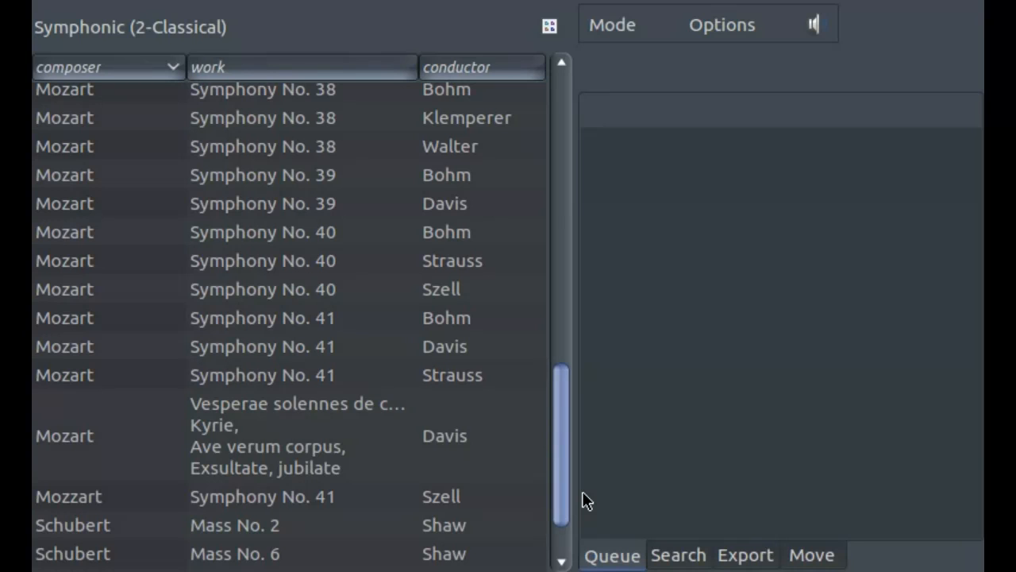
- Open the misspelled Mozzart entry for Symphony No. 41, conducted by Szell, in Edit mode
{"action": "scroll", "coordinate": [582, 493], "scroll_direction": "down", "scroll_amount": 3}
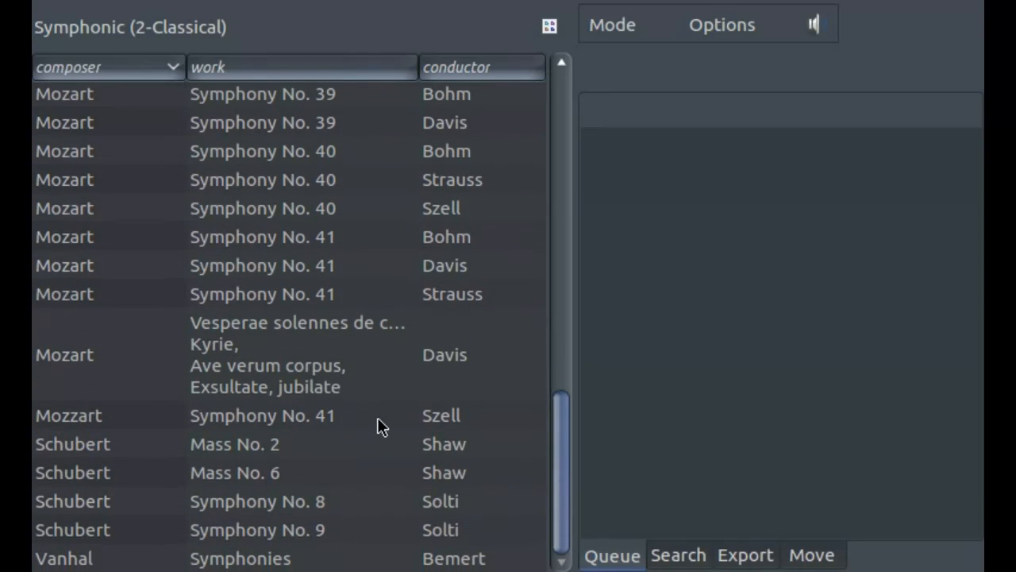
{"action": "left_click", "coordinate": [377, 419]}
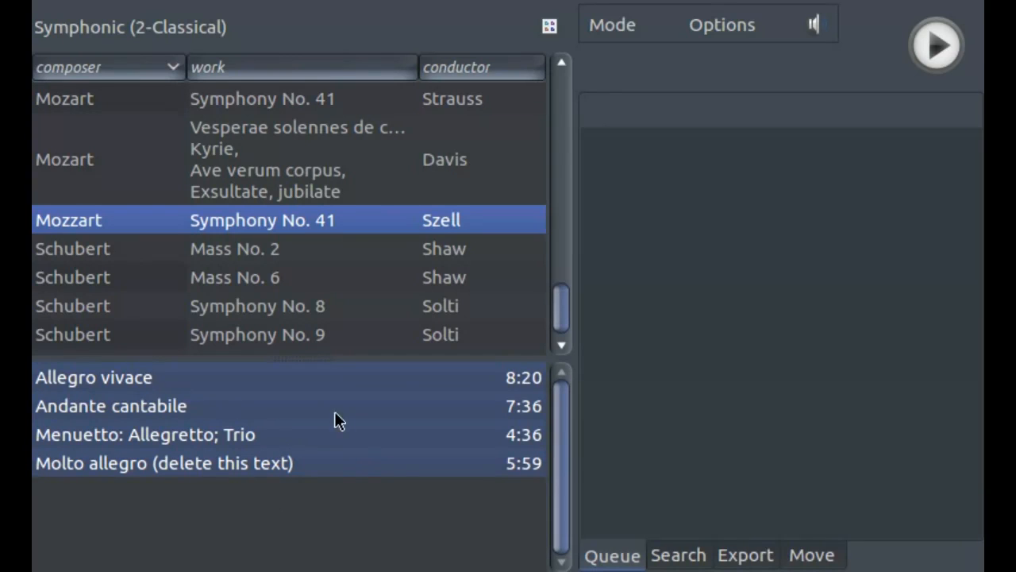
{"action": "left_click", "coordinate": [608, 30]}
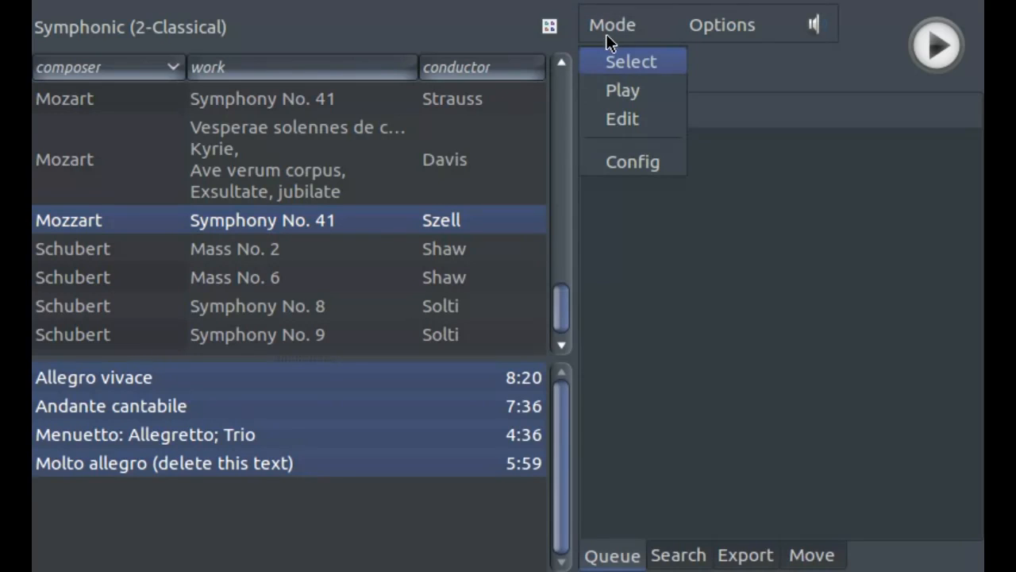
{"action": "left_click", "coordinate": [622, 121]}
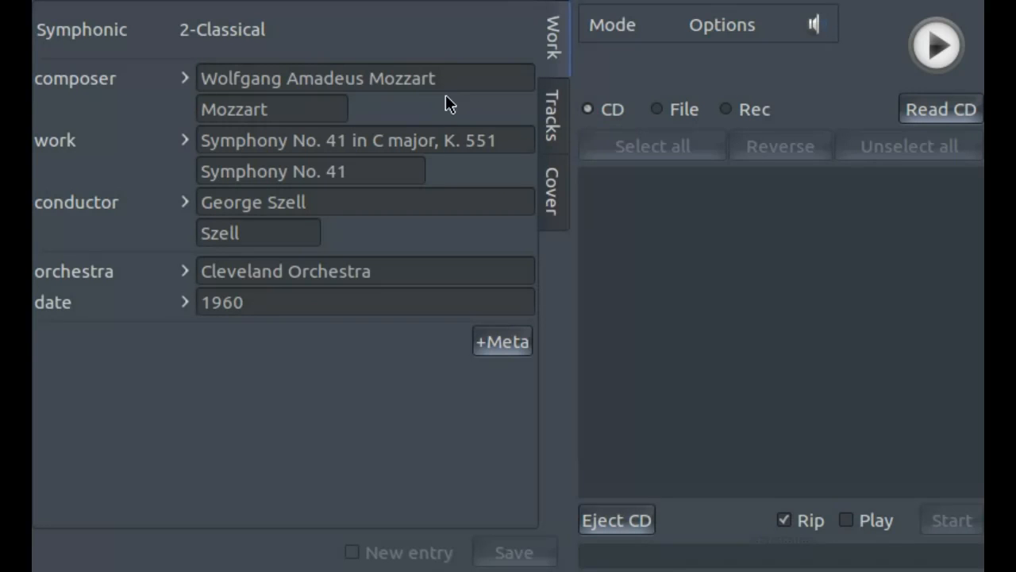
- Correct the composer's name to Wolfgang Amadeus Mozart and save the work
{"action": "left_click", "coordinate": [403, 81]}
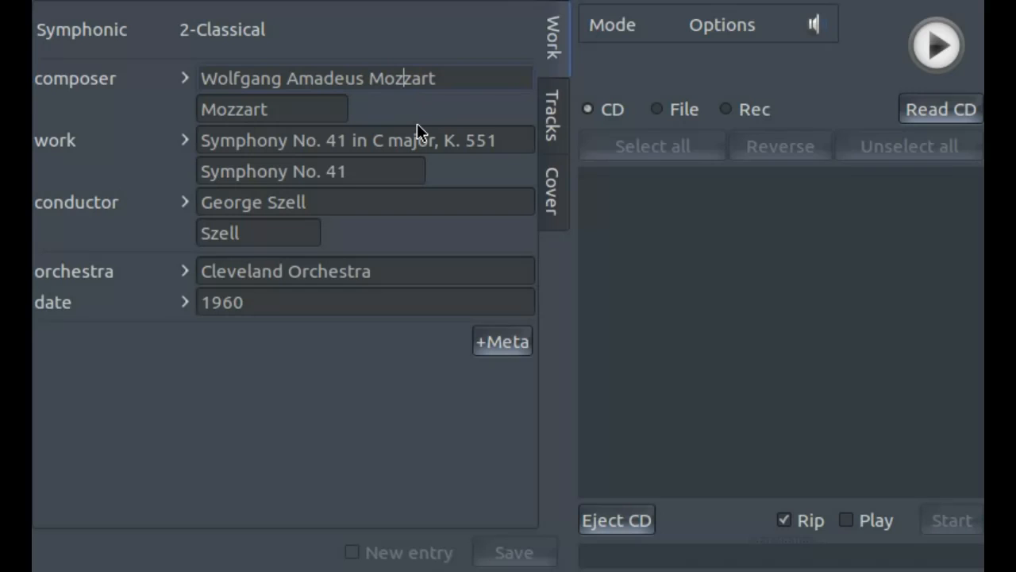
{"action": "key", "text": "BackSpace"}
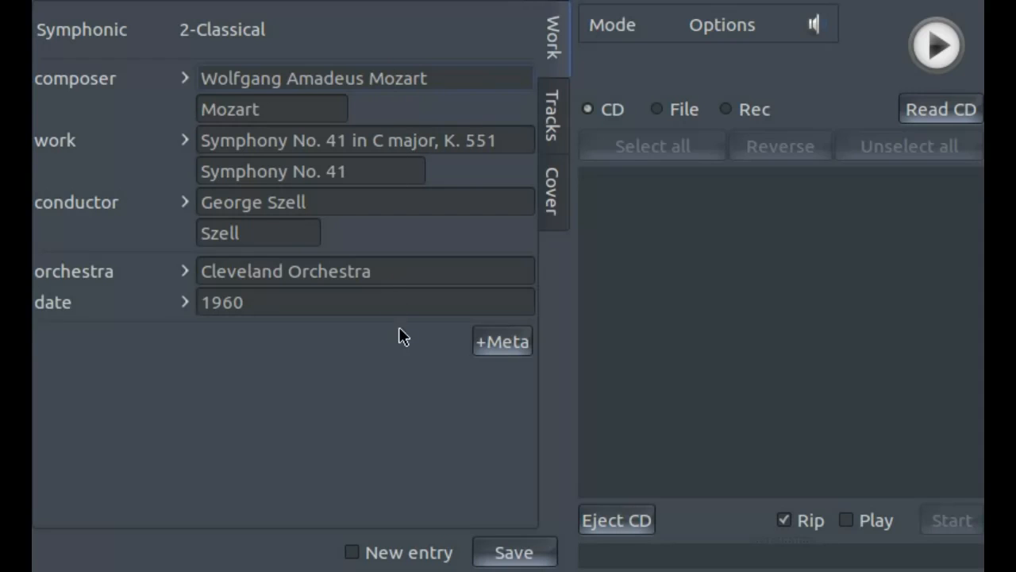
{"action": "left_click", "coordinate": [508, 554]}
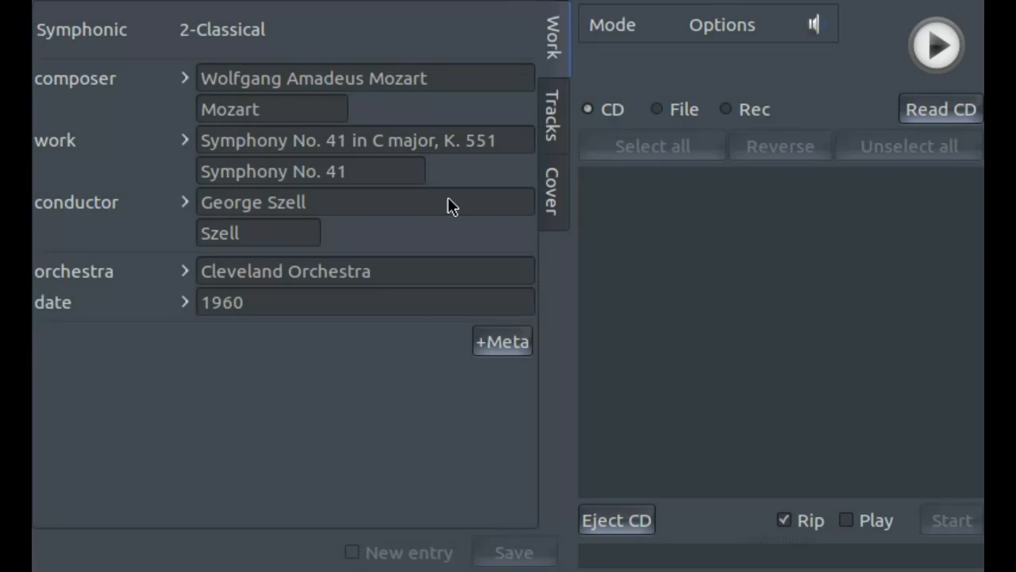
- Remove "(delete this text)" from the last track's title, leaving "Molto allegro", and save the change
{"action": "left_click", "coordinate": [553, 119]}
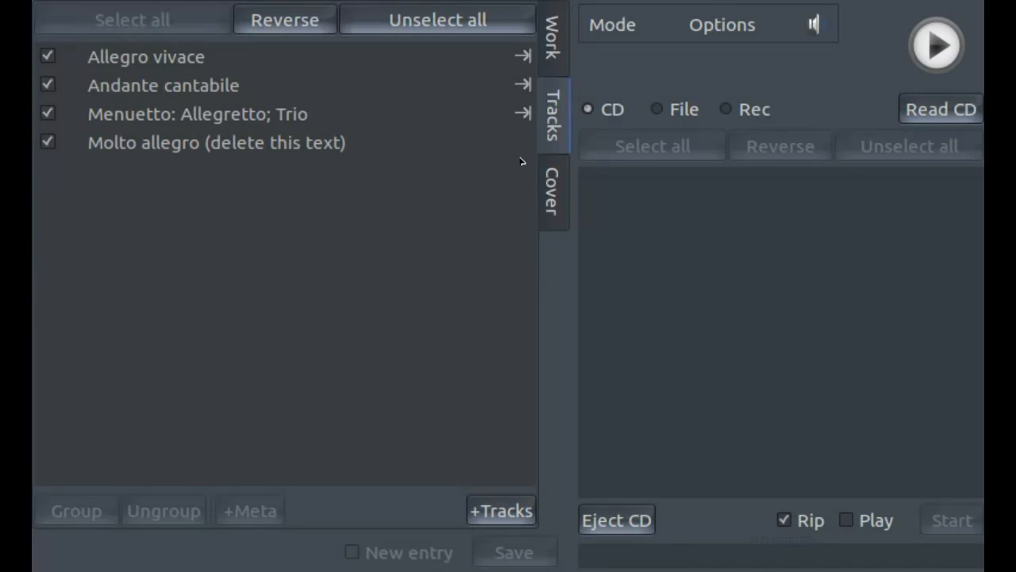
{"action": "left_click", "coordinate": [377, 149]}
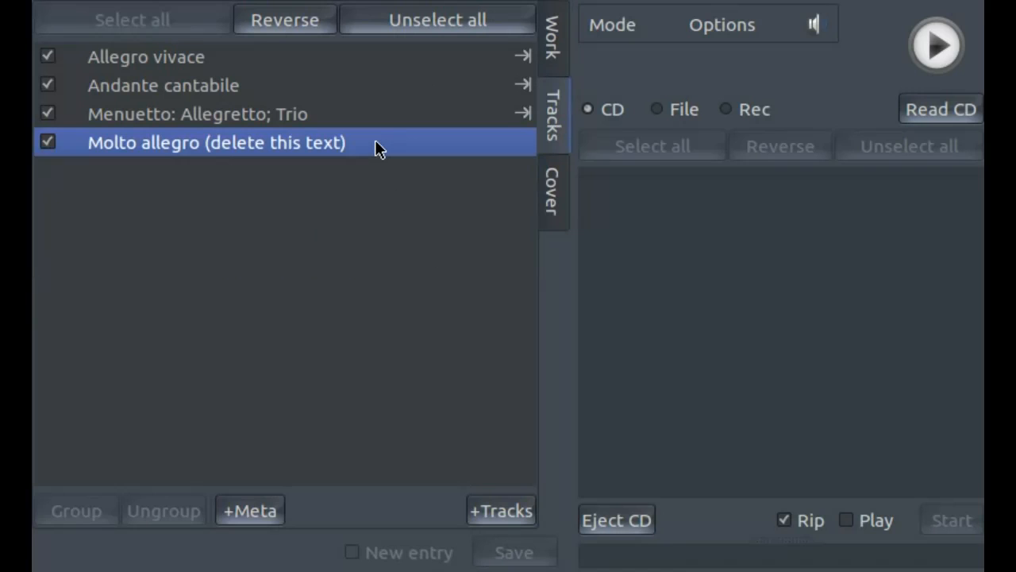
{"action": "left_click", "coordinate": [375, 142]}
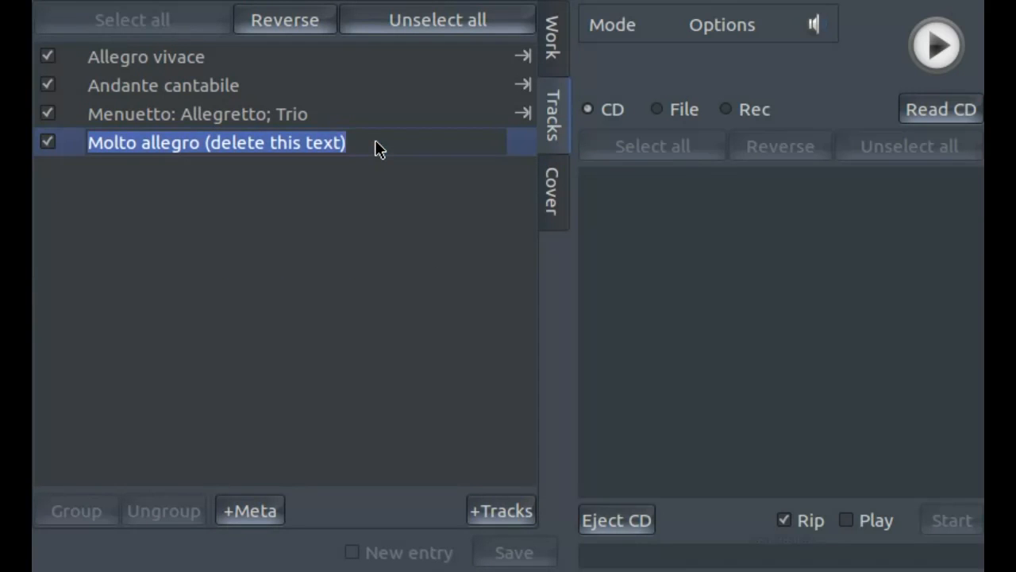
{"action": "left_click", "coordinate": [383, 142]}
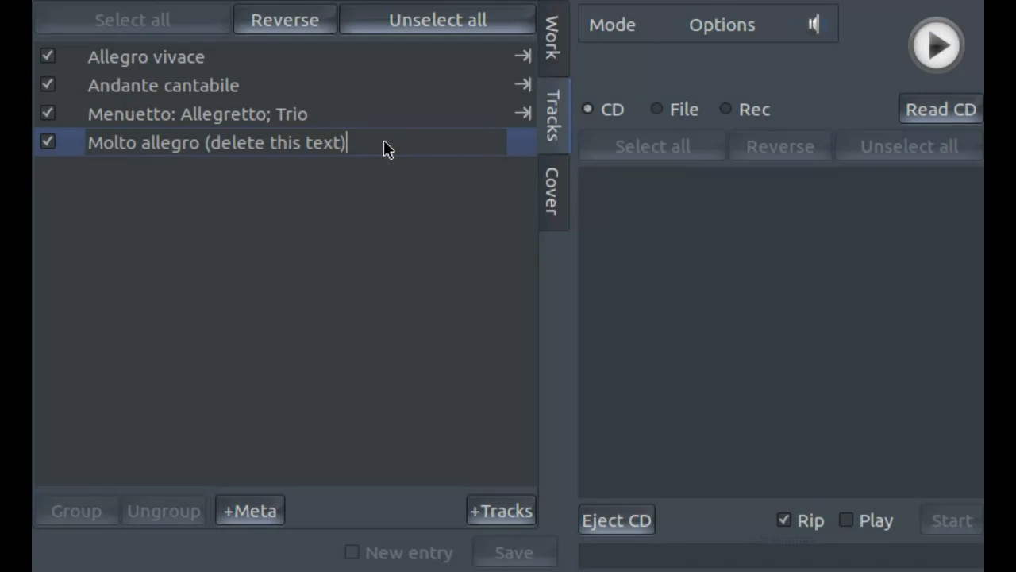
{"action": "key", "text": "BackSpace"}
{"action": "key", "text": "BackSpace"}
{"action": "key", "text": "BackSpace"}
{"action": "key", "text": "BackSpace"}
{"action": "key", "text": "BackSpace"}
{"action": "key", "text": "BackSpace"}
{"action": "key", "text": "BackSpace"}
{"action": "key", "text": "BackSpace"}
{"action": "key", "text": "BackSpace"}
{"action": "key", "text": "BackSpace"}
{"action": "key", "text": "BackSpace"}
{"action": "key", "text": "BackSpace"}
{"action": "key", "text": "BackSpace"}
{"action": "key", "text": "BackSpace"}
{"action": "key", "text": "BackSpace"}
{"action": "key", "text": "BackSpace"}
{"action": "key", "text": "BackSpace"}
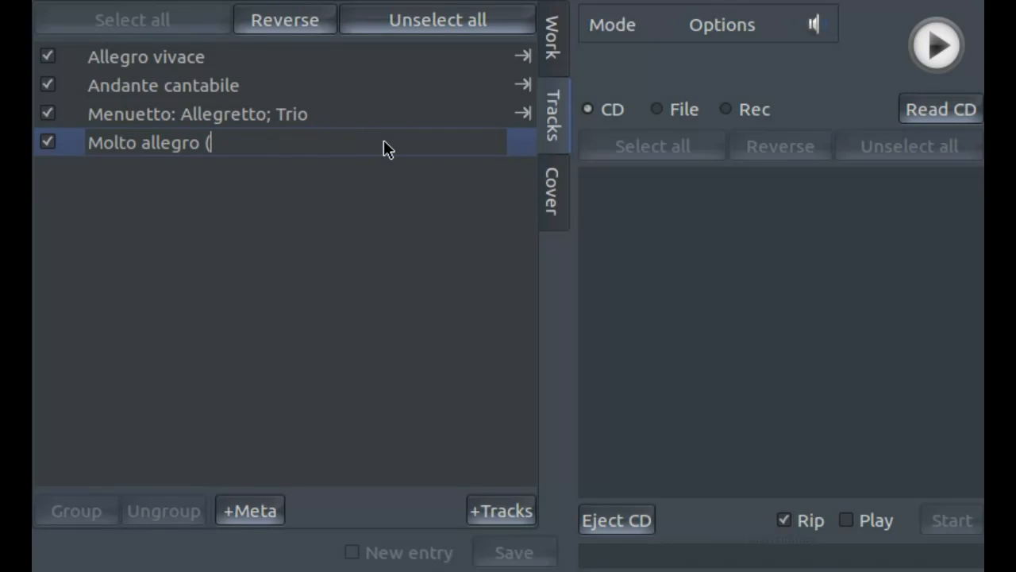
{"action": "key", "text": "BackSpace"}
{"action": "key", "text": "BackSpace"}
{"action": "key", "text": "Return"}
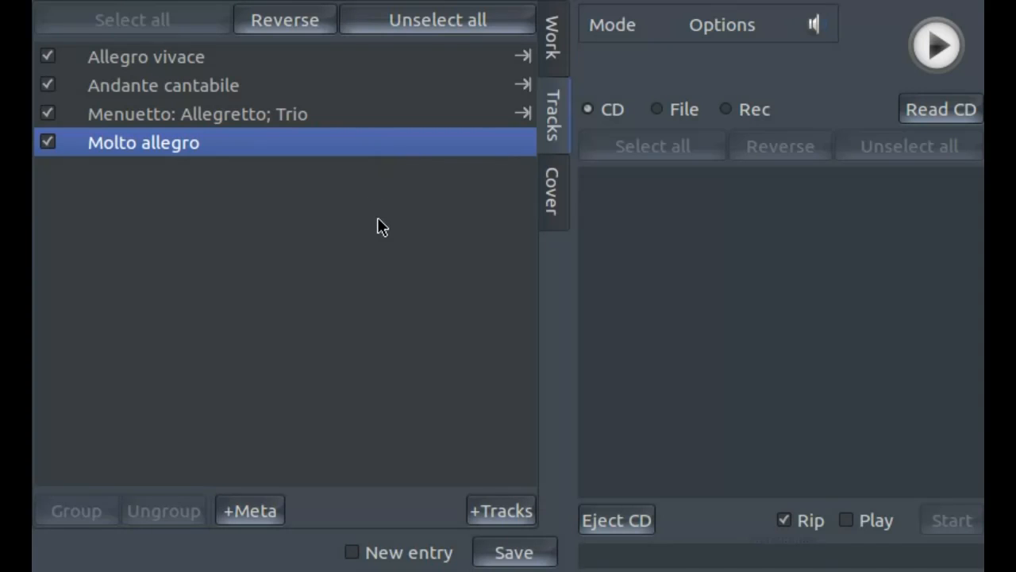
{"action": "left_click", "coordinate": [539, 555]}
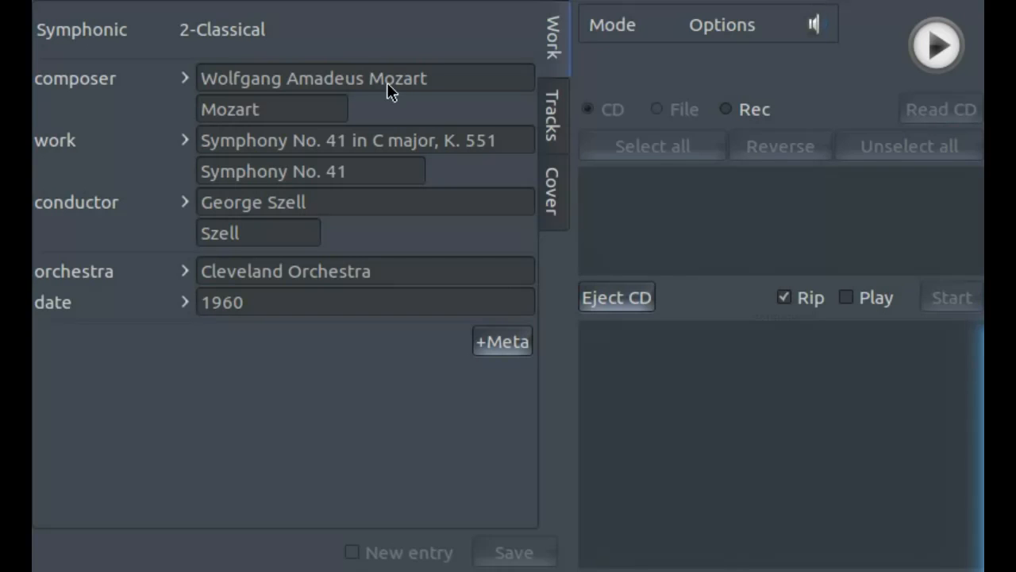
- Append "Bogus" to the composer's full name and save the work as a new entry
{"action": "left_click", "coordinate": [452, 83]}
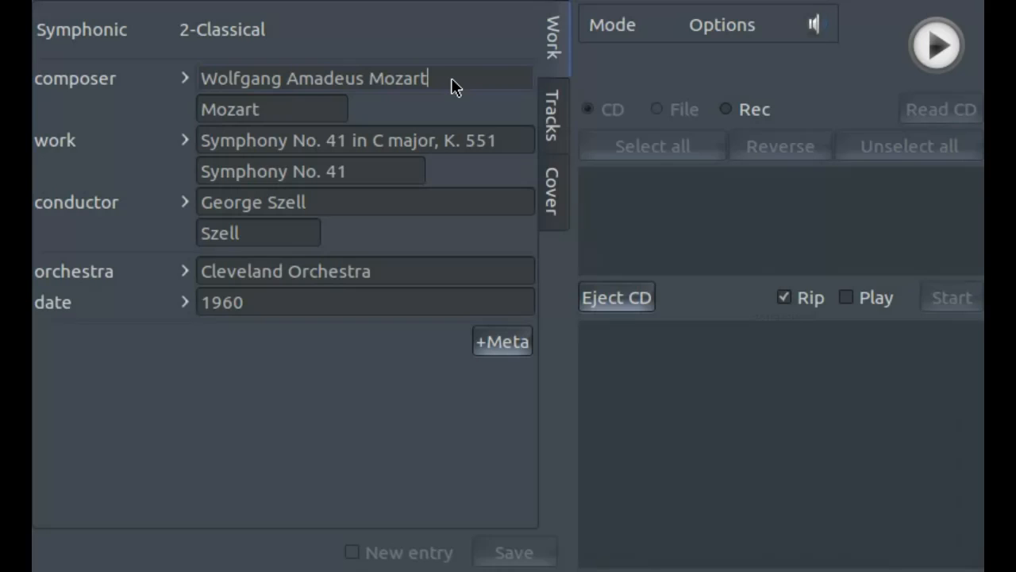
{"action": "type", "text": "Bogus"}
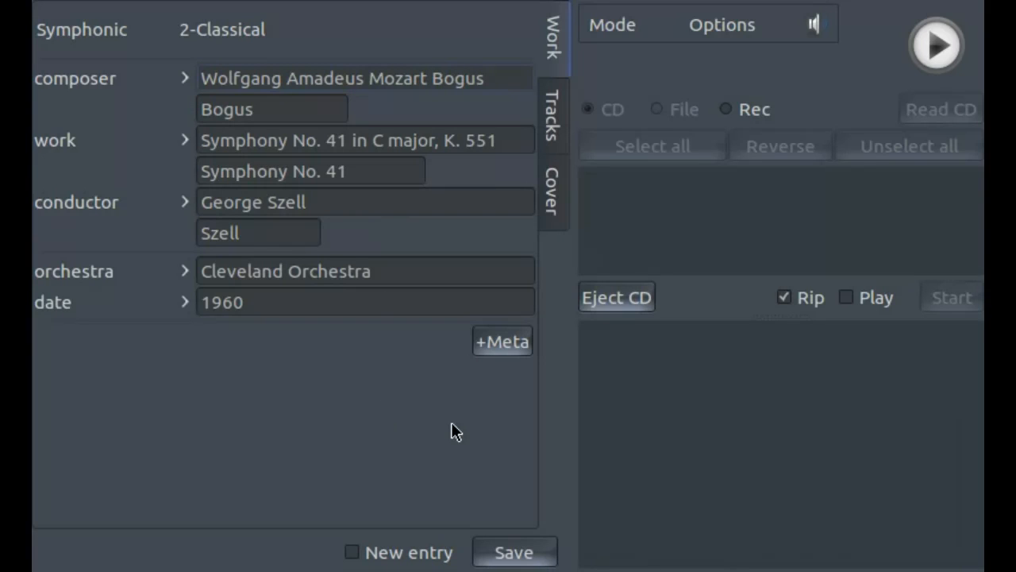
{"action": "left_click", "coordinate": [352, 552]}
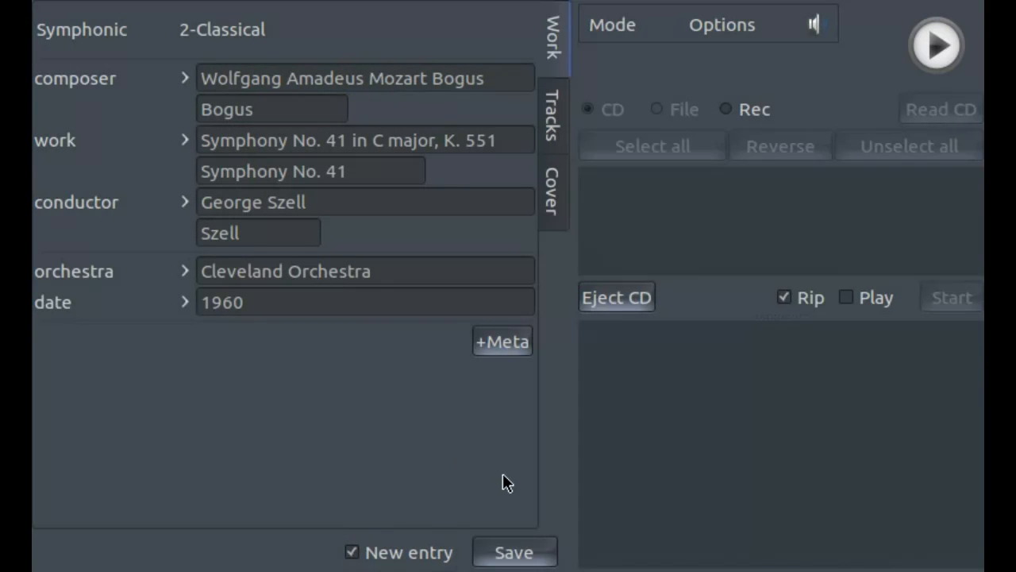
{"action": "left_click", "coordinate": [521, 548]}
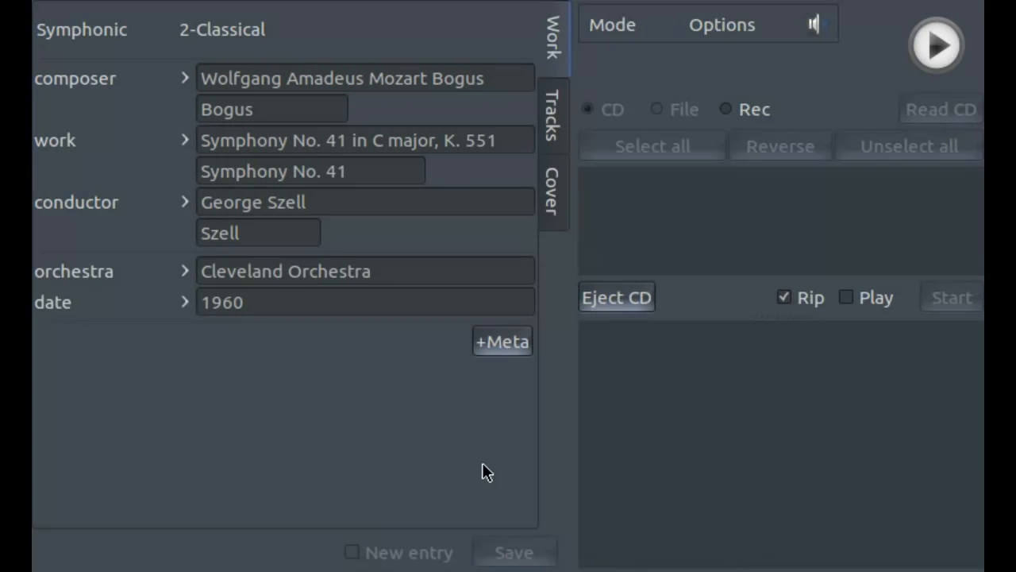
- Return to Select mode and check the original Mozart Symphony No. 41 entry conducted by Szell
{"action": "left_click", "coordinate": [637, 29]}
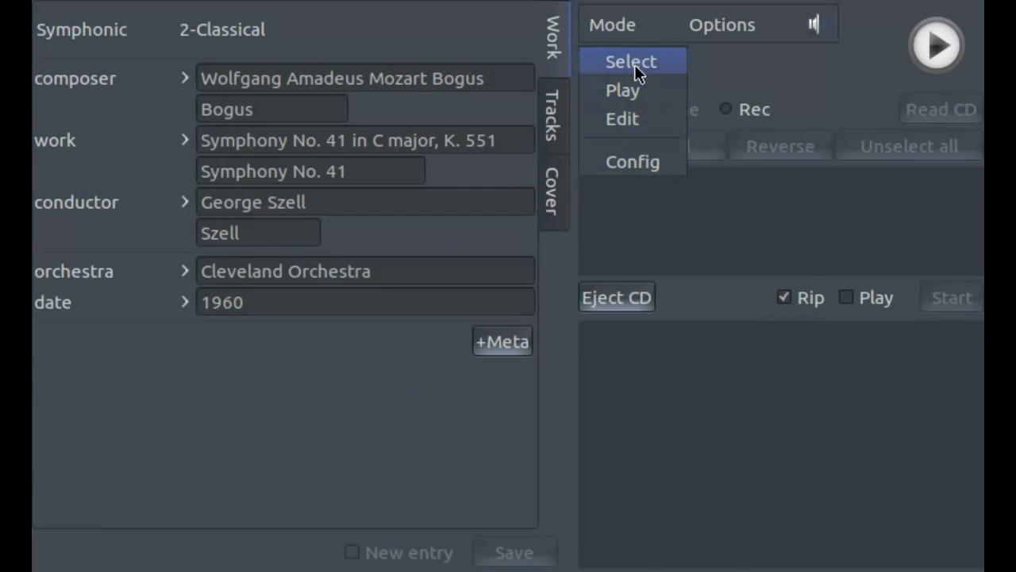
{"action": "left_click", "coordinate": [635, 65]}
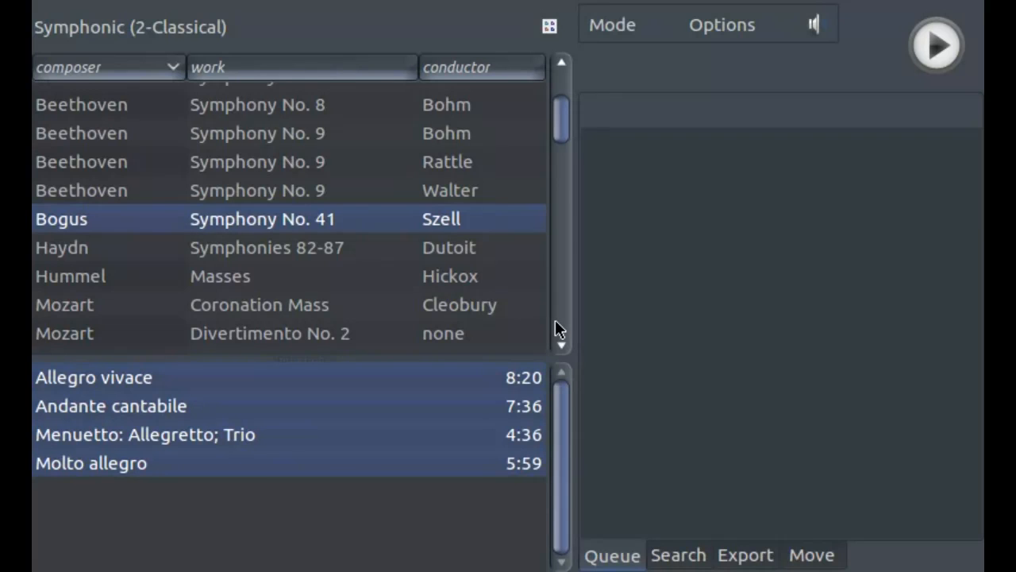
{"action": "scroll", "coordinate": [556, 328], "scroll_direction": "down", "scroll_amount": 15}
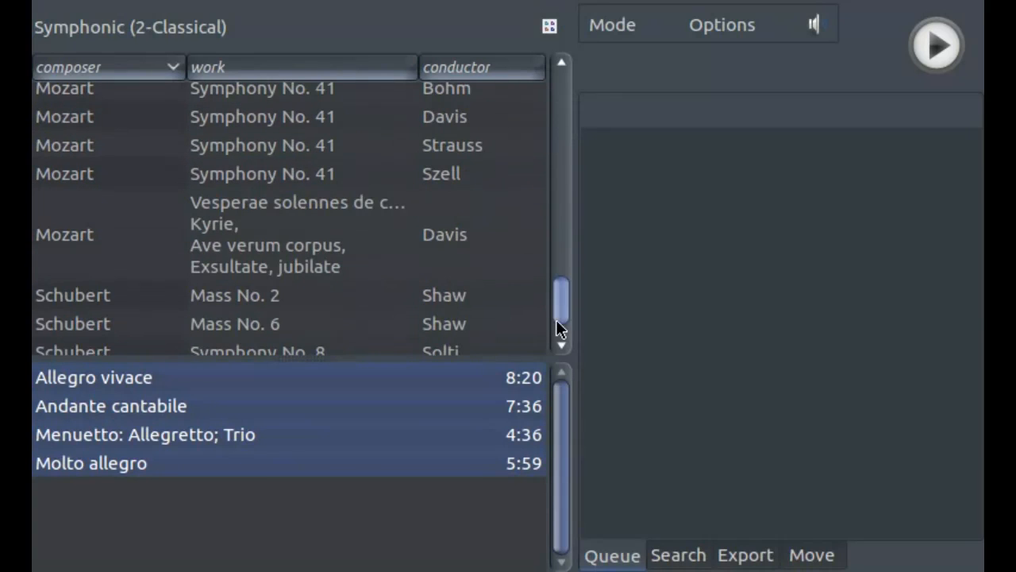
{"action": "left_click", "coordinate": [280, 173]}
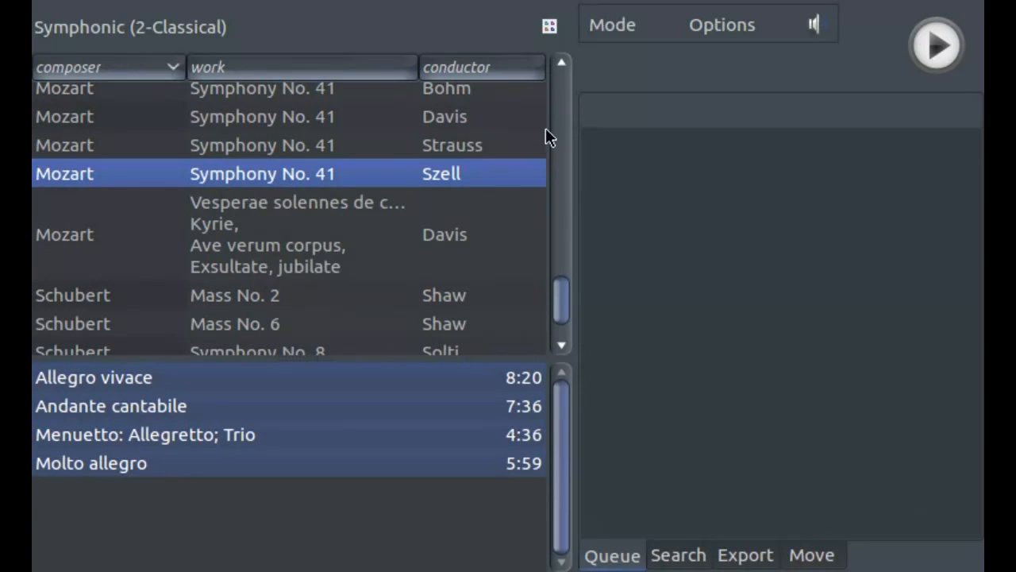
- Open the Bogus Symphony No. 41 entry in Edit mode and delete its metadata only, keeping the sound files
{"action": "scroll", "coordinate": [560, 109], "scroll_direction": "up", "scroll_amount": 15}
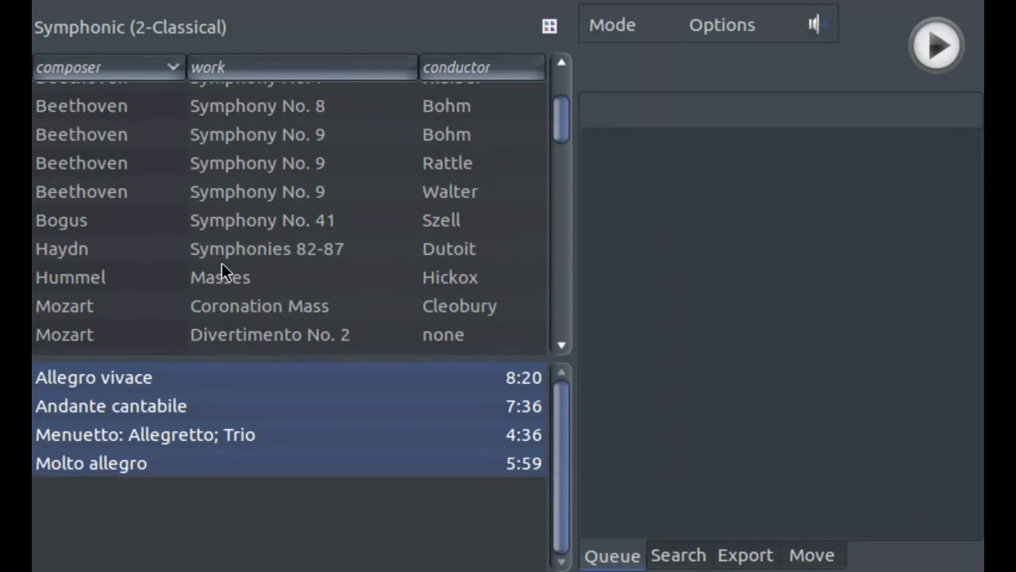
{"action": "left_click", "coordinate": [238, 225]}
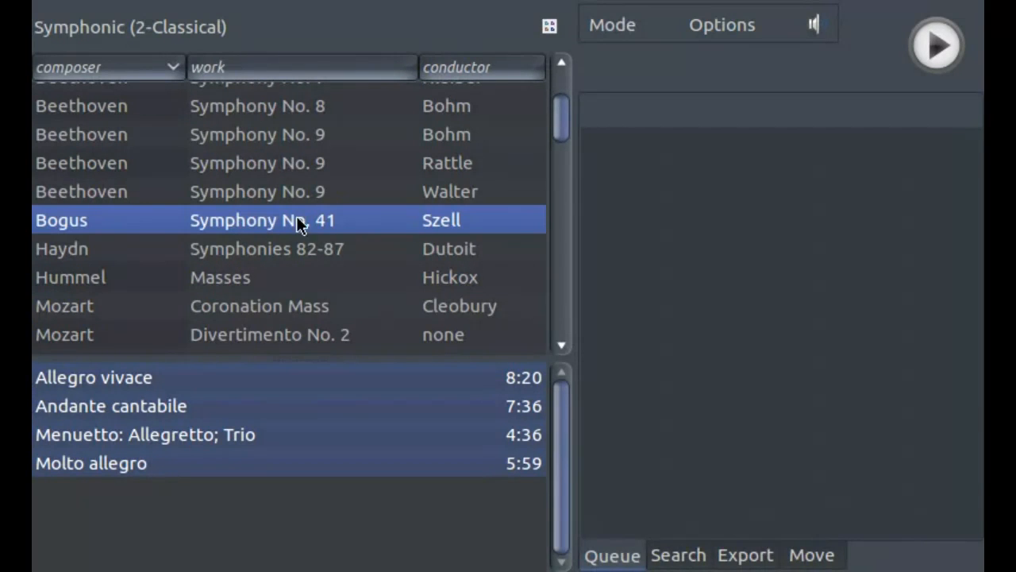
{"action": "left_click", "coordinate": [613, 33]}
{"action": "left_click", "coordinate": [613, 120]}
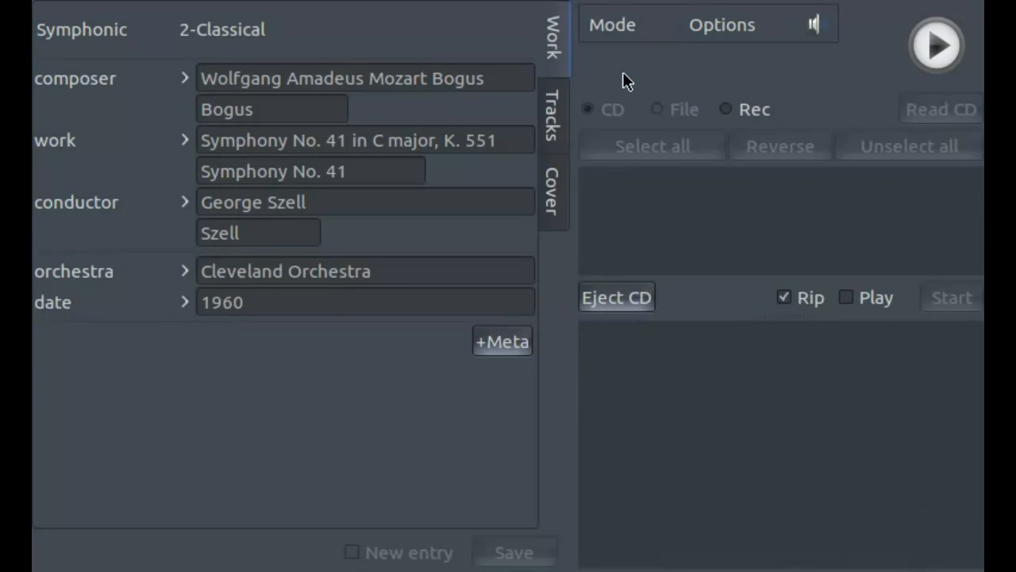
{"action": "left_click", "coordinate": [743, 26]}
{"action": "mouse_move", "coordinate": [758, 67]}
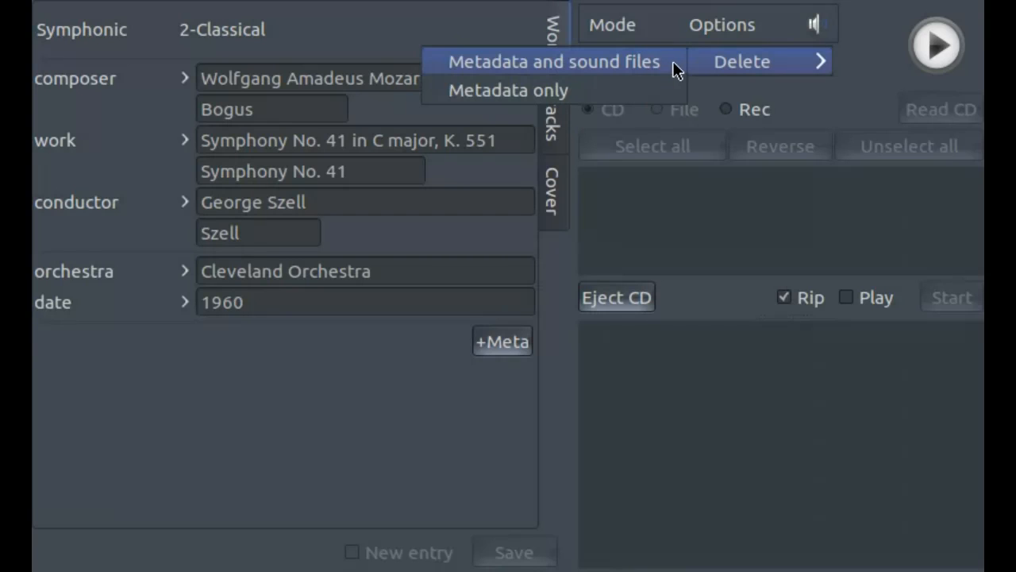
{"action": "left_click", "coordinate": [625, 96]}
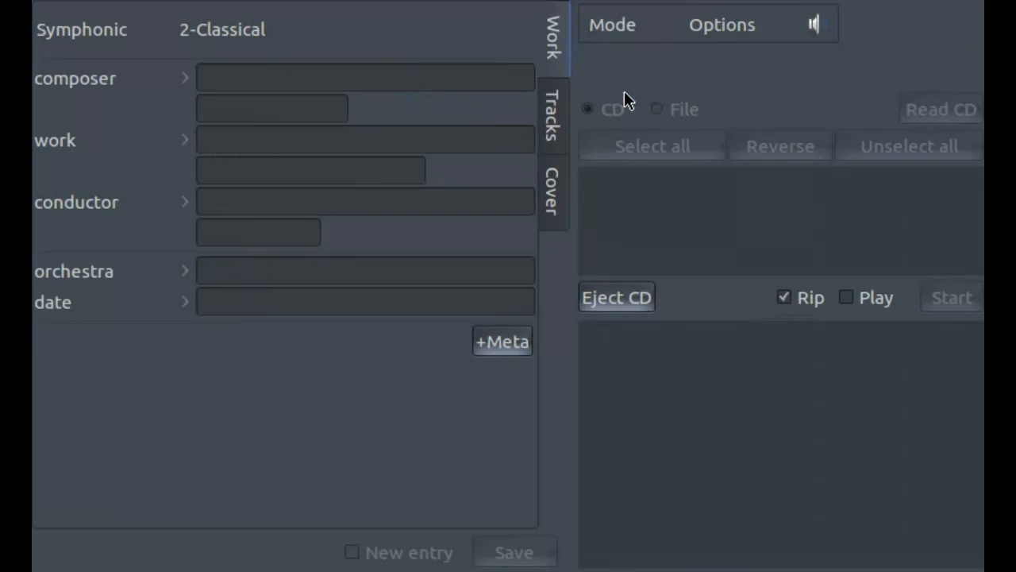
- Go back to Select mode and select the remaining Mozart Symphony No. 41 entry conducted by Szell
{"action": "left_click", "coordinate": [615, 29]}
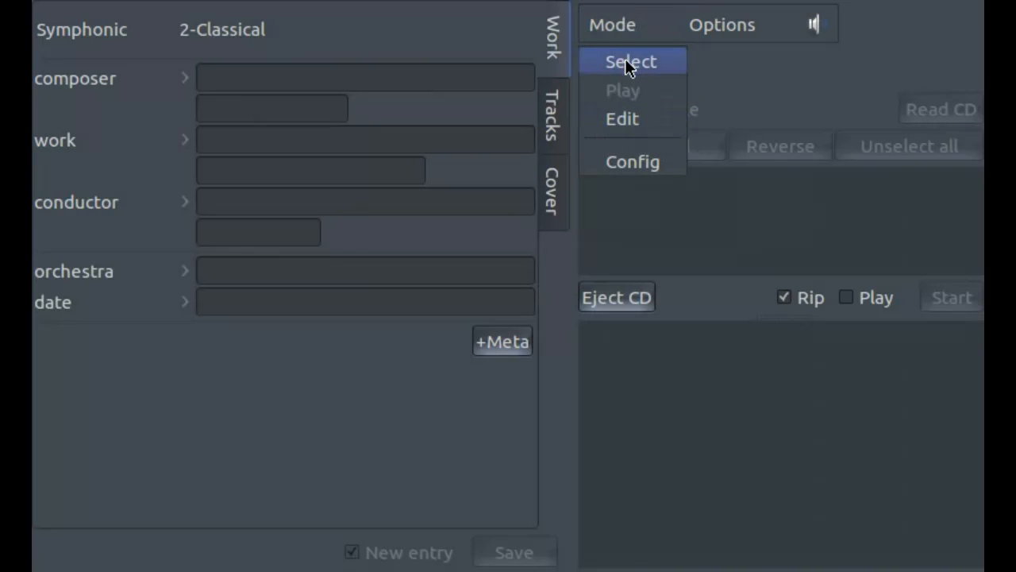
{"action": "left_click", "coordinate": [625, 62]}
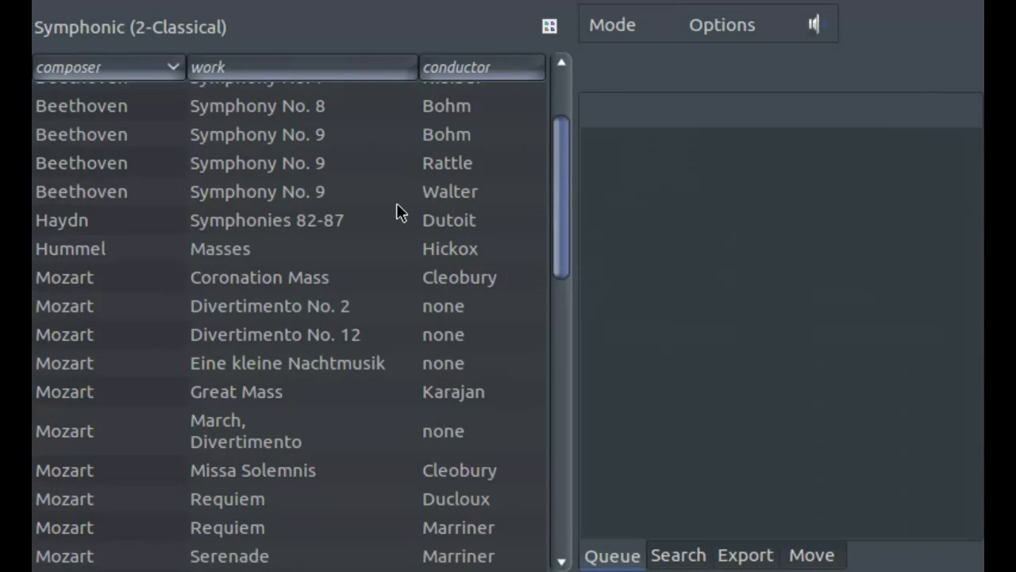
{"action": "left_click", "coordinate": [564, 454]}
{"action": "left_click", "coordinate": [563, 454]}
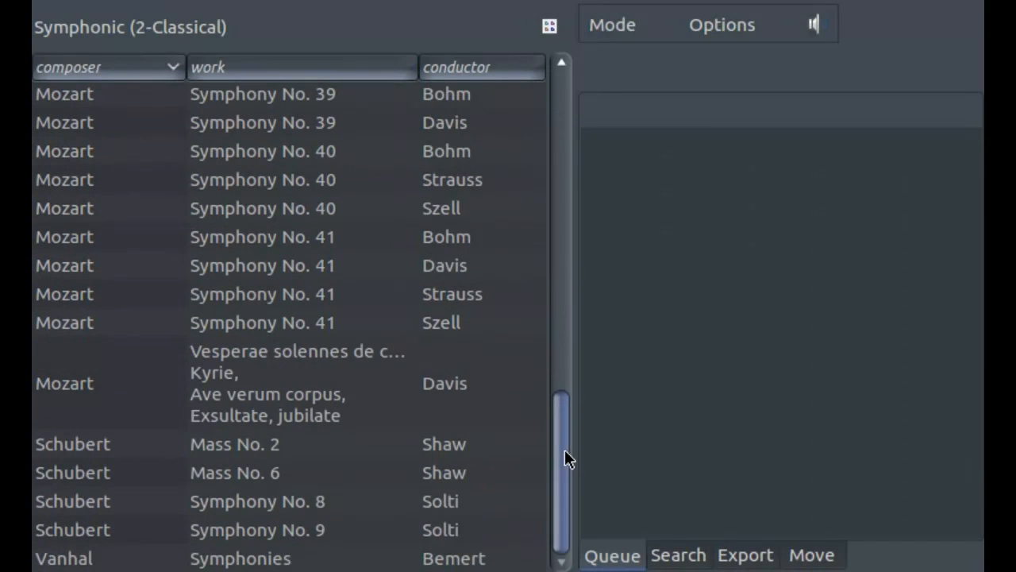
{"action": "left_click", "coordinate": [318, 322]}
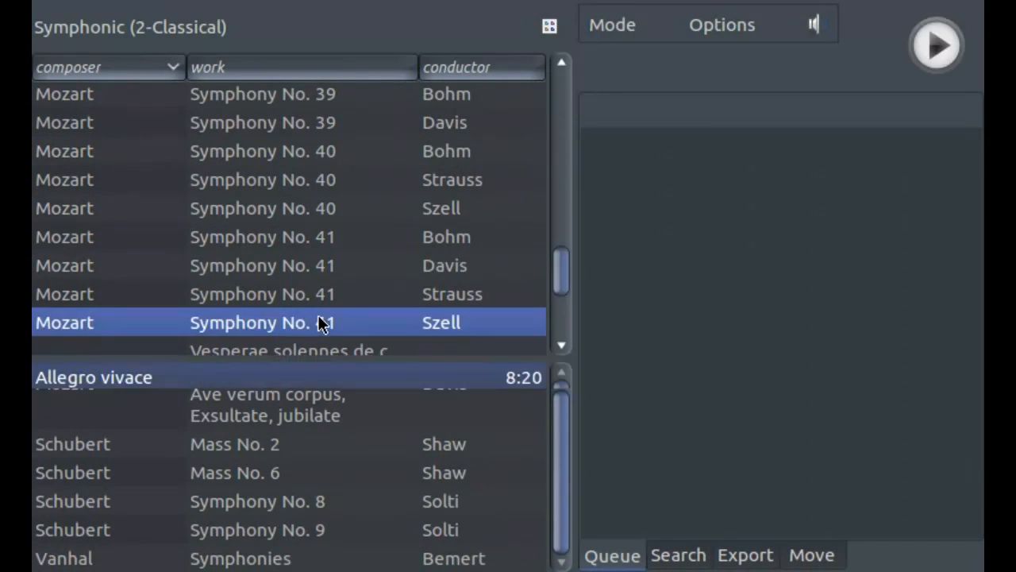